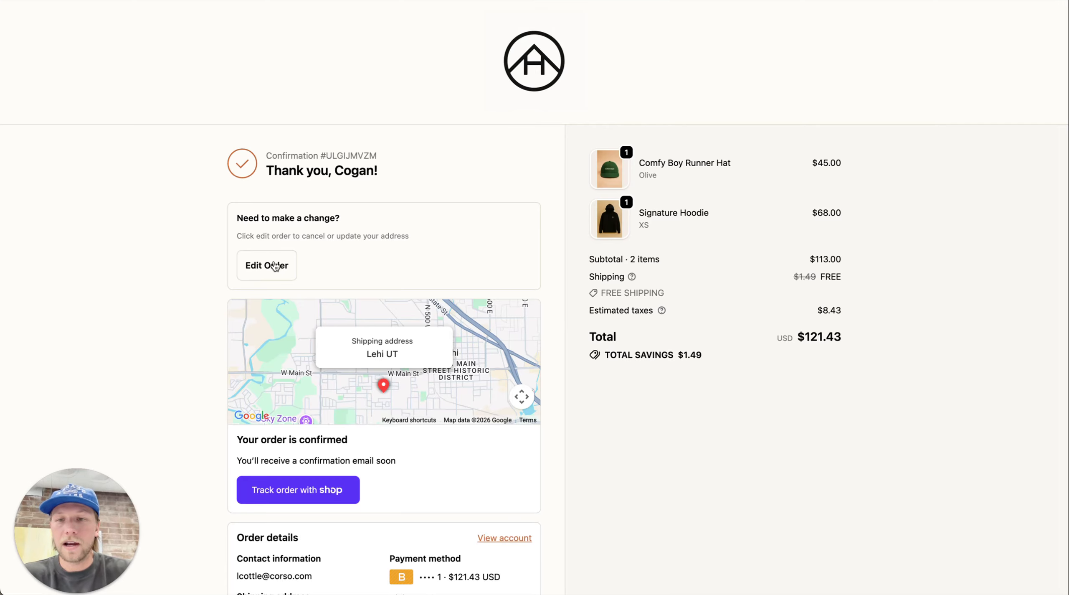
Start editing order #1700 and scroll through the Soma Haus portal's six edit options
left_click(274, 266)
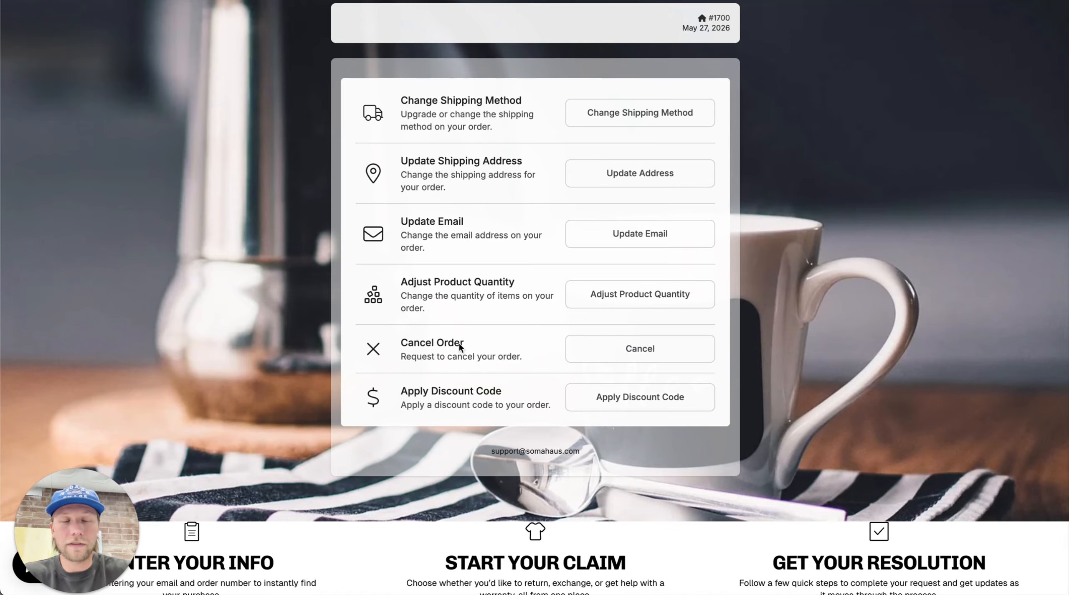
scroll(558, 341, "down", 9)
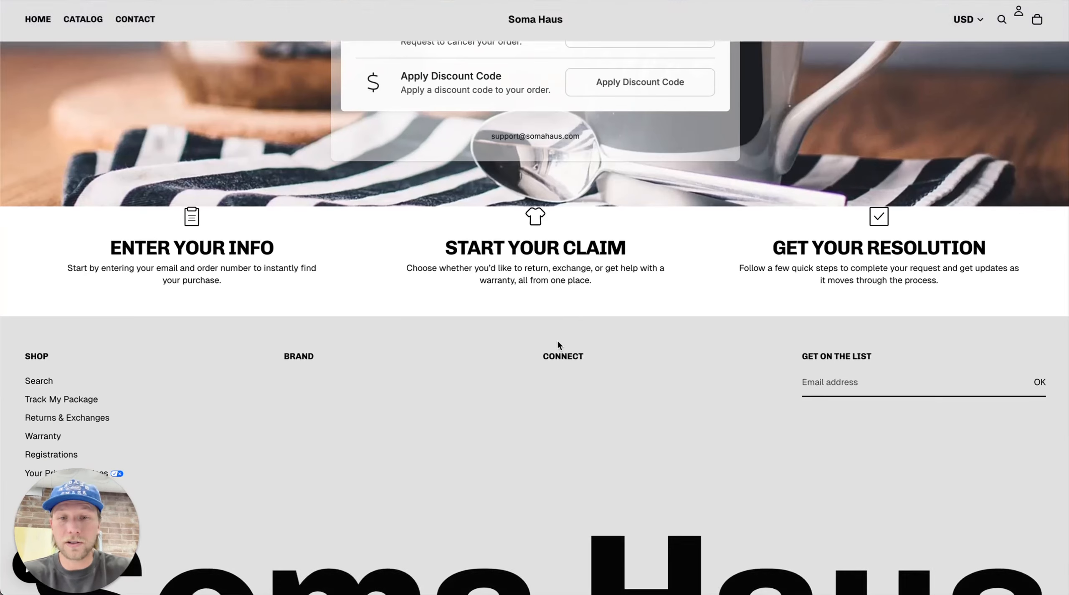
scroll(558, 341, "up", 11)
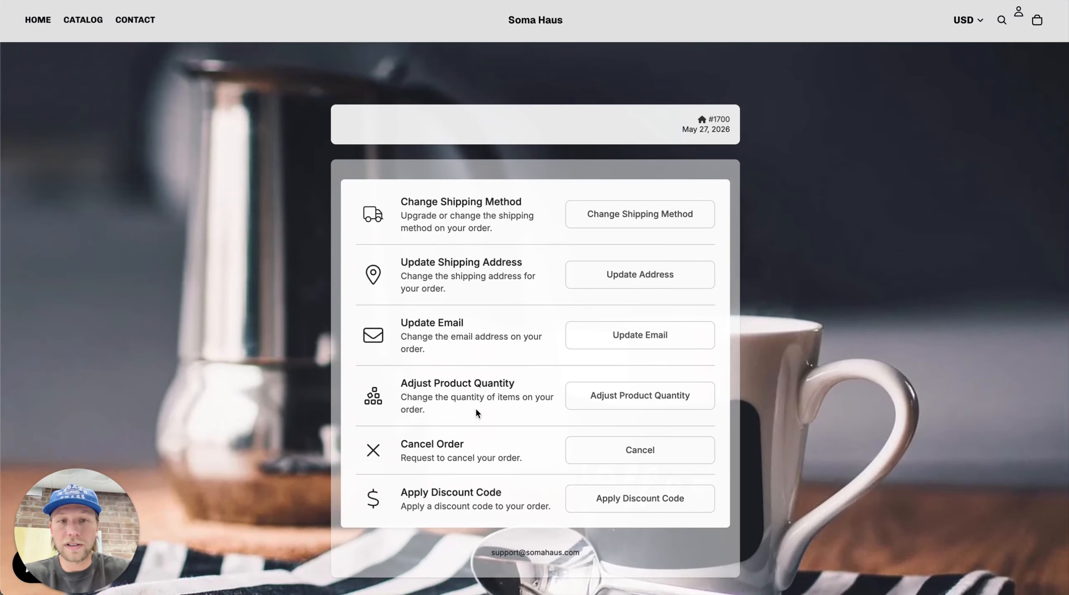
scroll(476, 409, "down", 3)
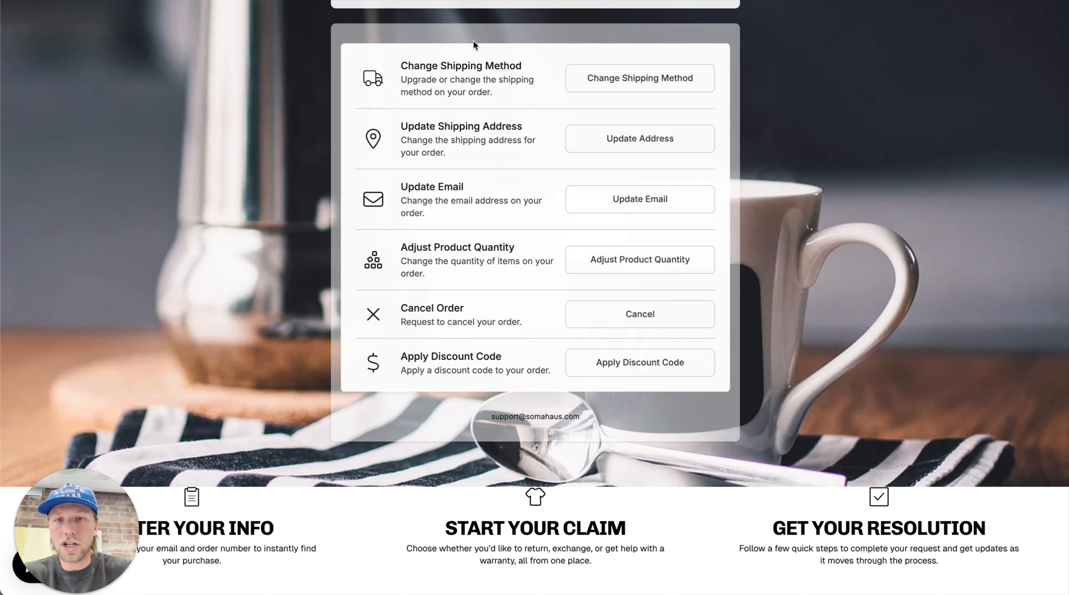
left_click(617, 77)
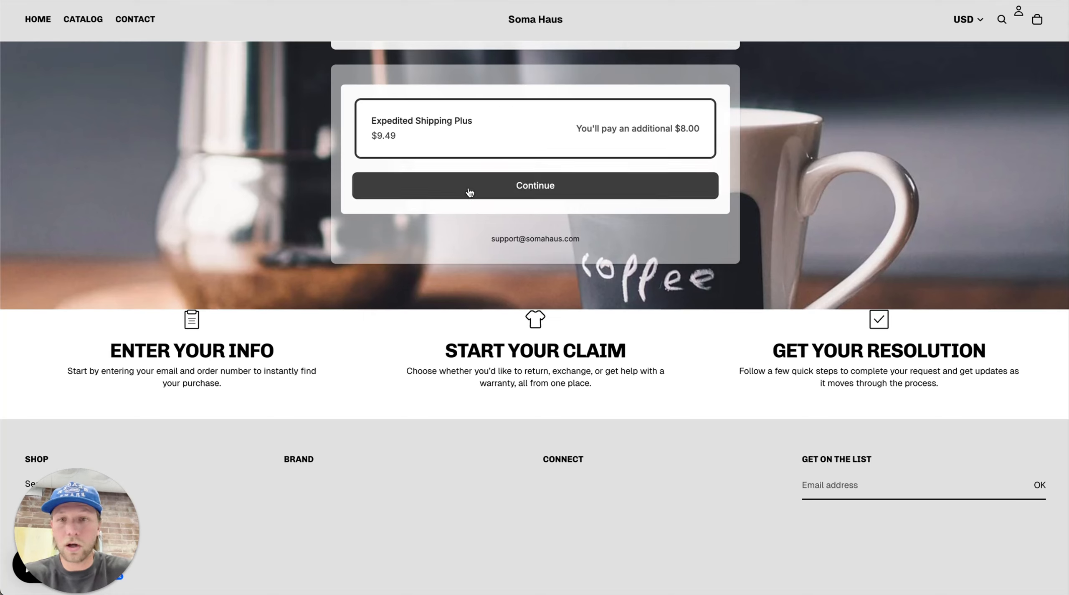
scroll(511, 138, "up", 2)
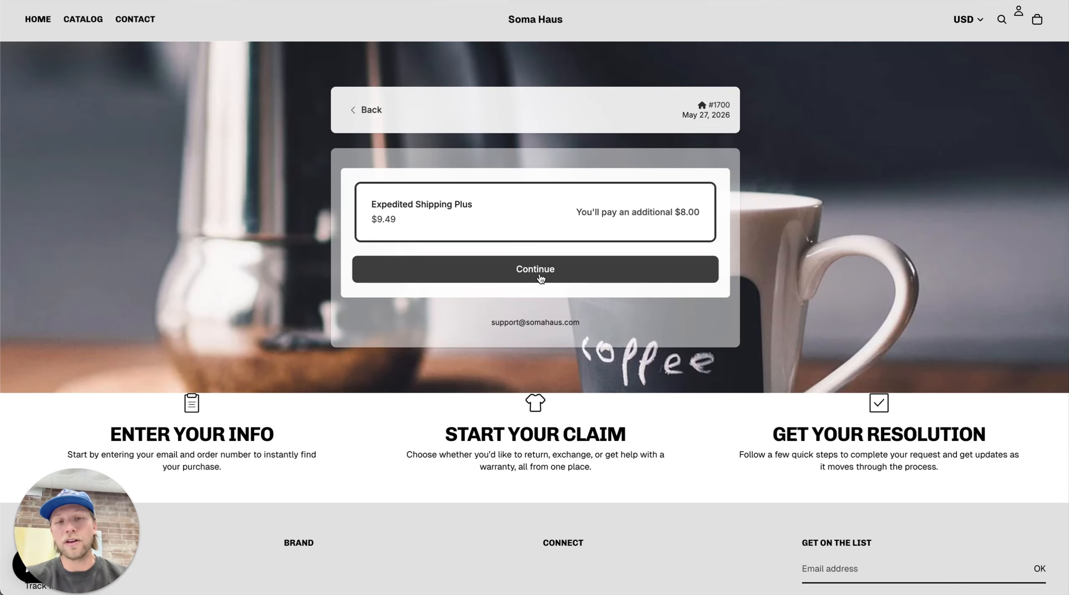
left_click(362, 117)
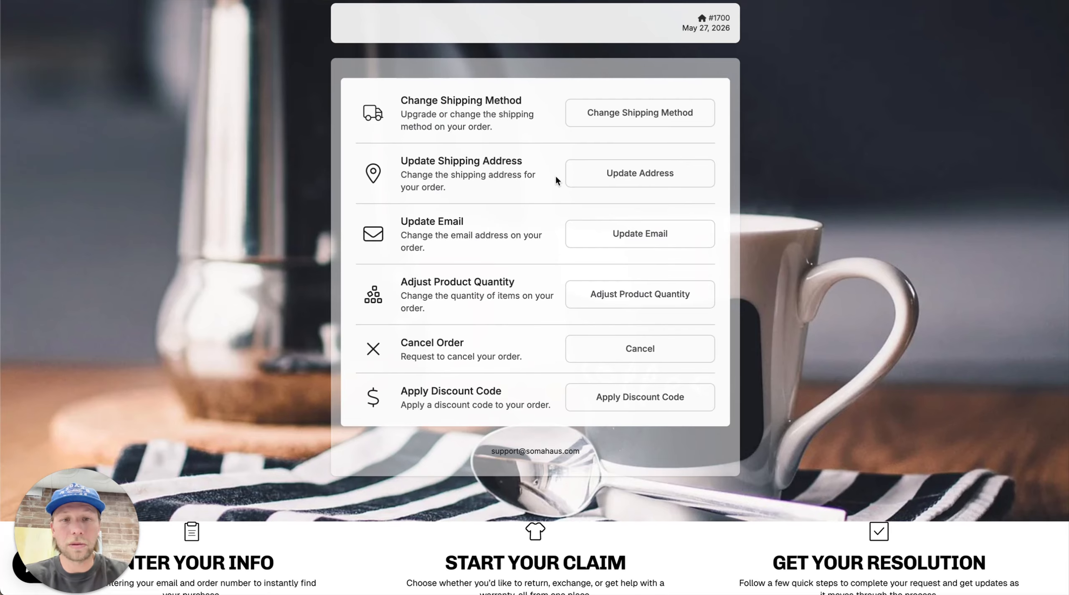
Glance at Update Email, go back, and open Adjust Product Quantity for the hoodie and hat
left_click(662, 241)
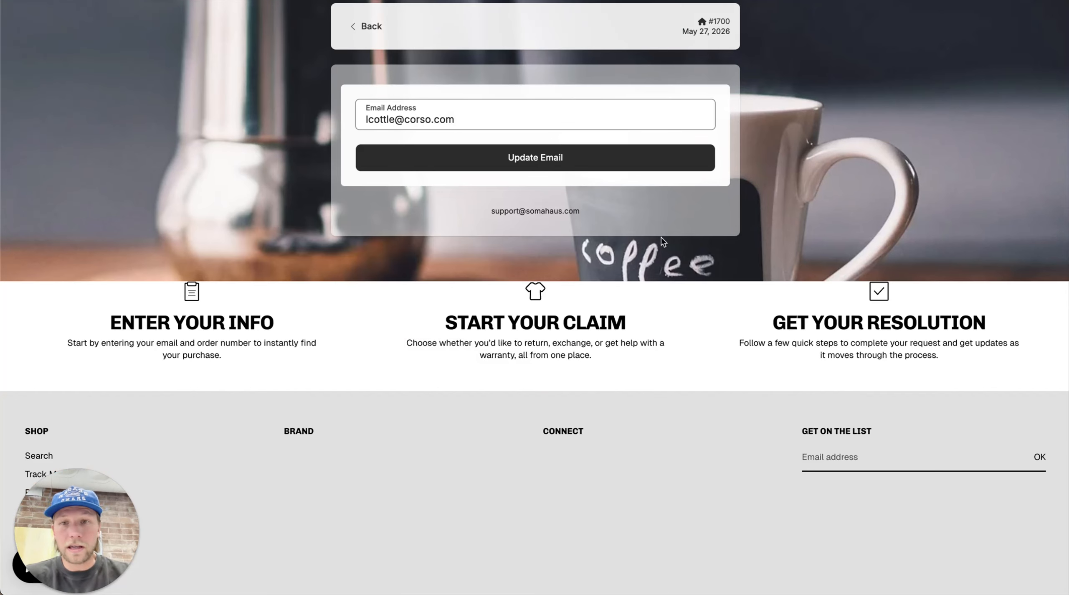
left_click(367, 28)
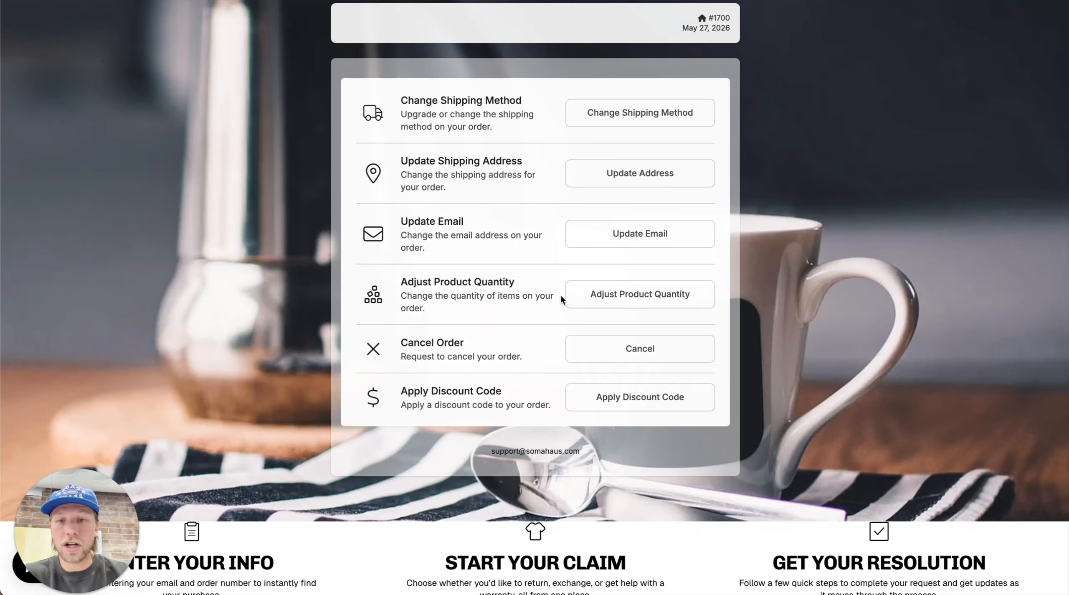
left_click(625, 295)
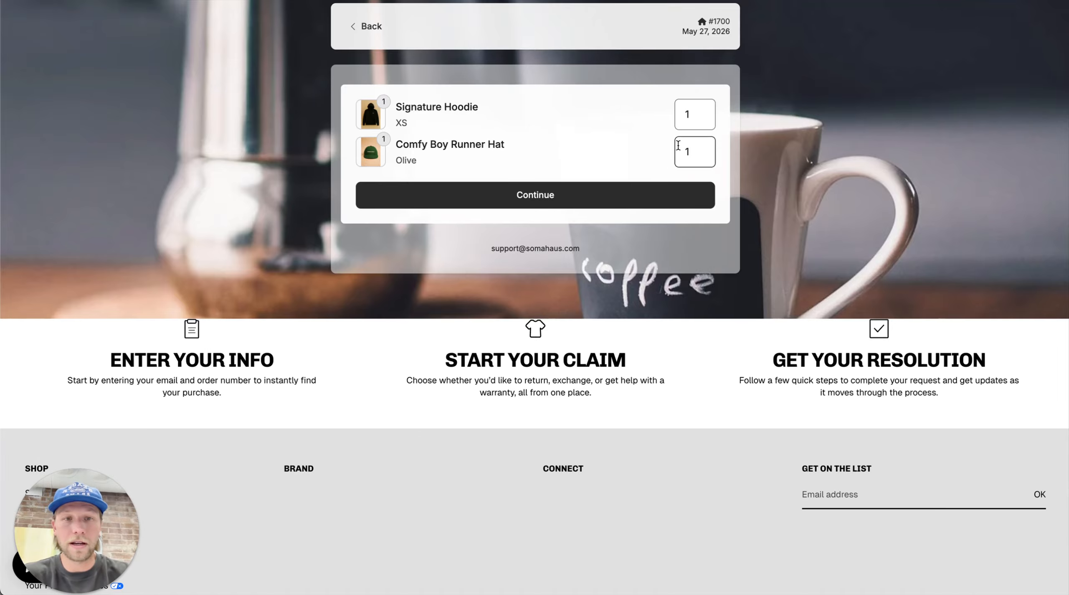
Change the XS Signature Hoodie quantity from 1 to 2 and confirm the edit for checkout
double_click(688, 115)
type("2")
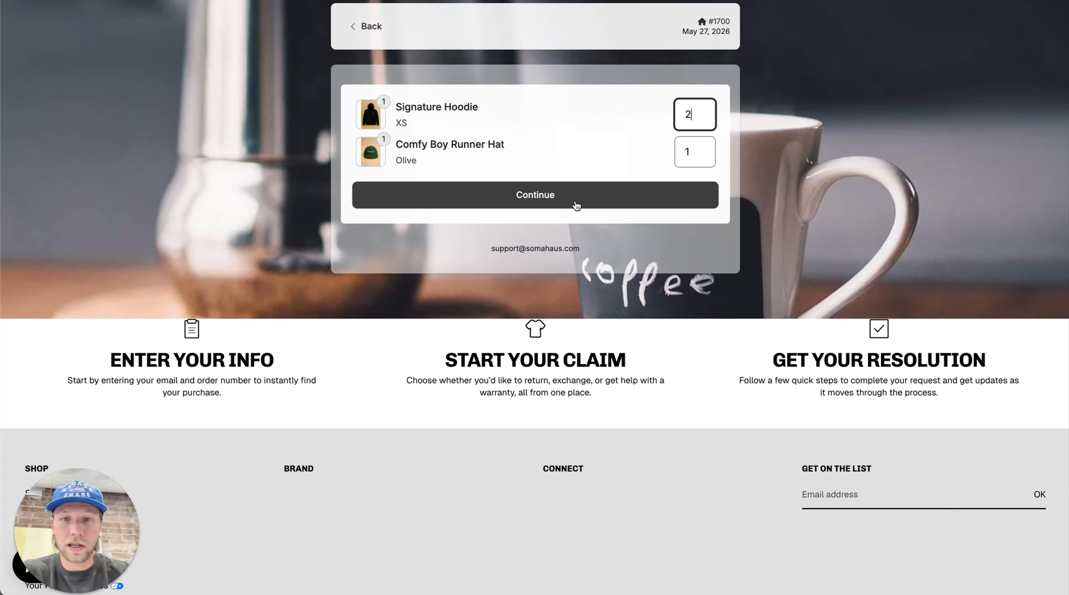
left_click(551, 200)
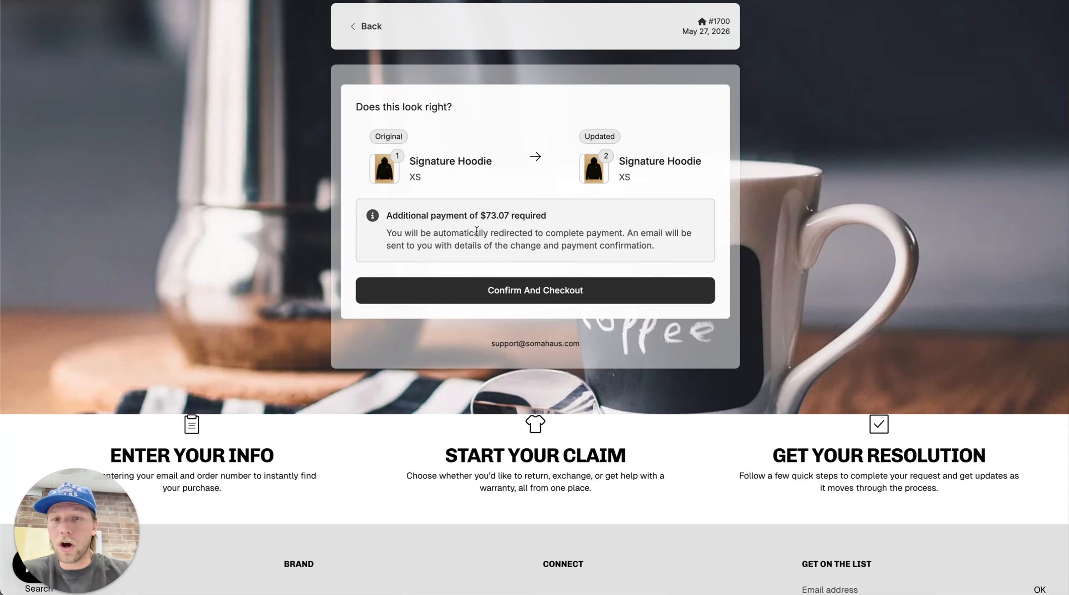
left_click(539, 287)
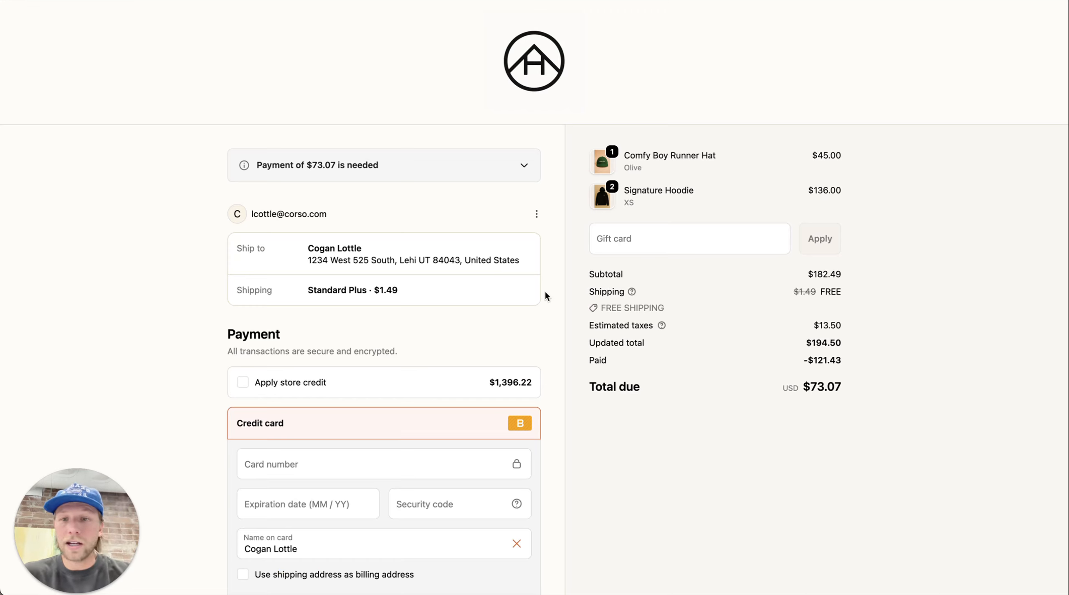
Expand the order-update banner and pay the $73.07 balance with the test card's number, expiry and code
left_click(524, 165)
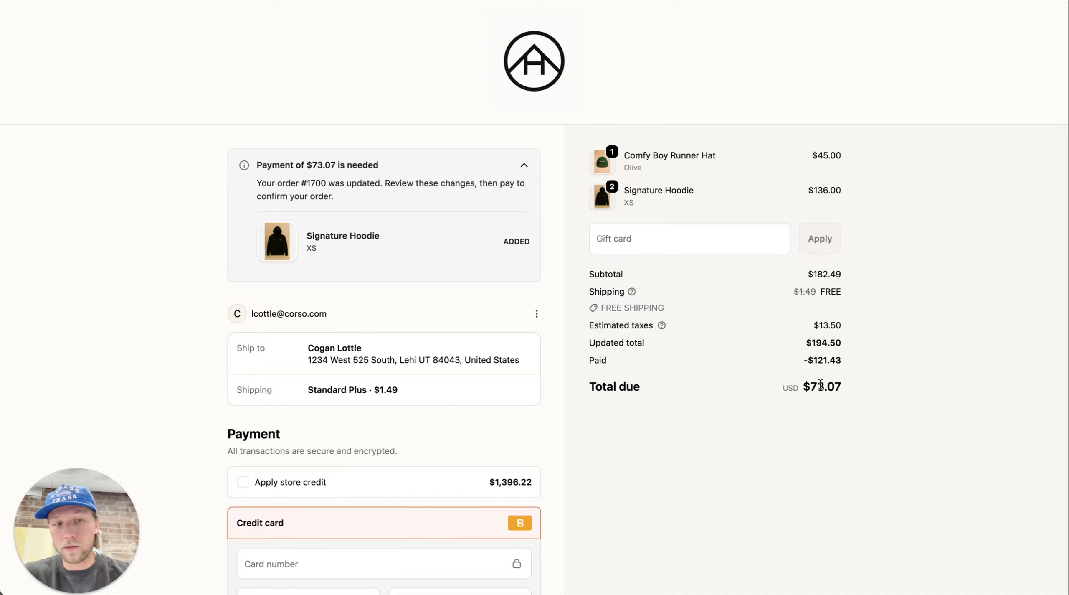
scroll(820, 385, "down", 1)
scroll(821, 385, "down", 5)
left_click(291, 330)
type("1")
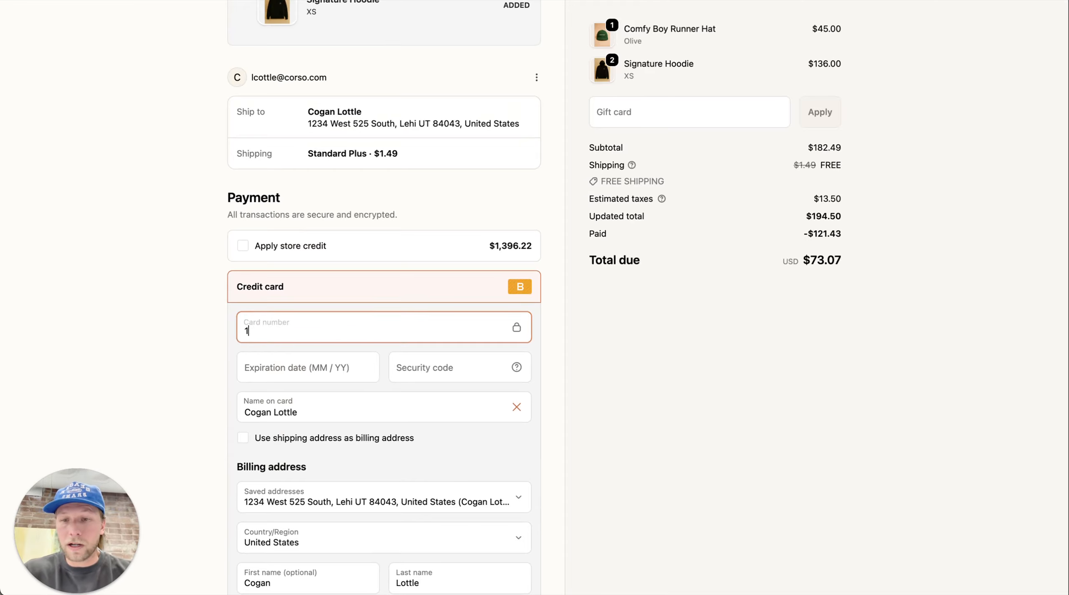
key("Tab")
type("1229")
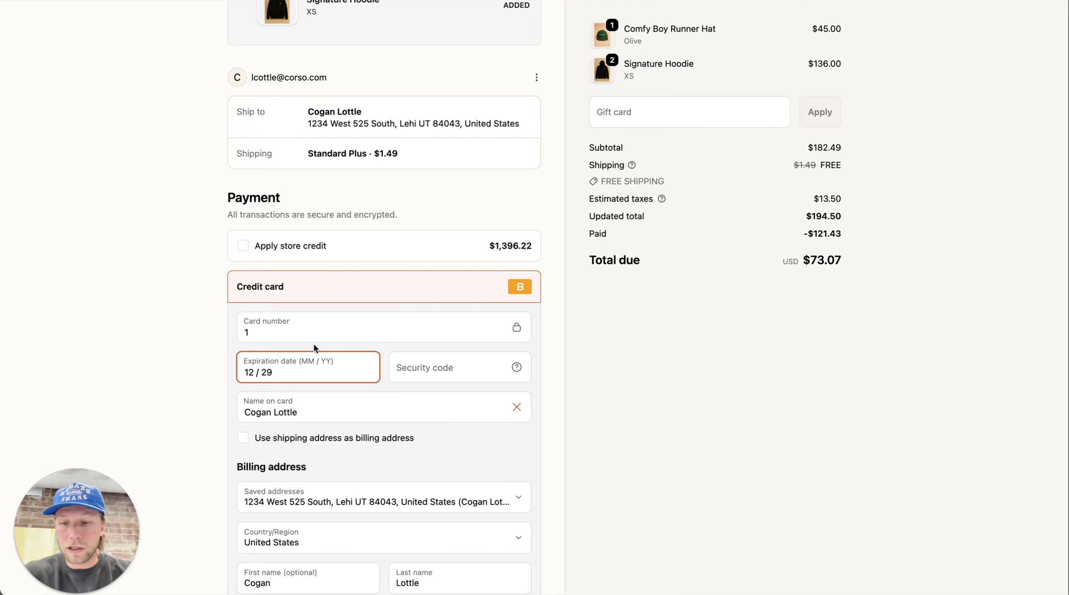
type("123")
scroll(463, 308, "down", 5)
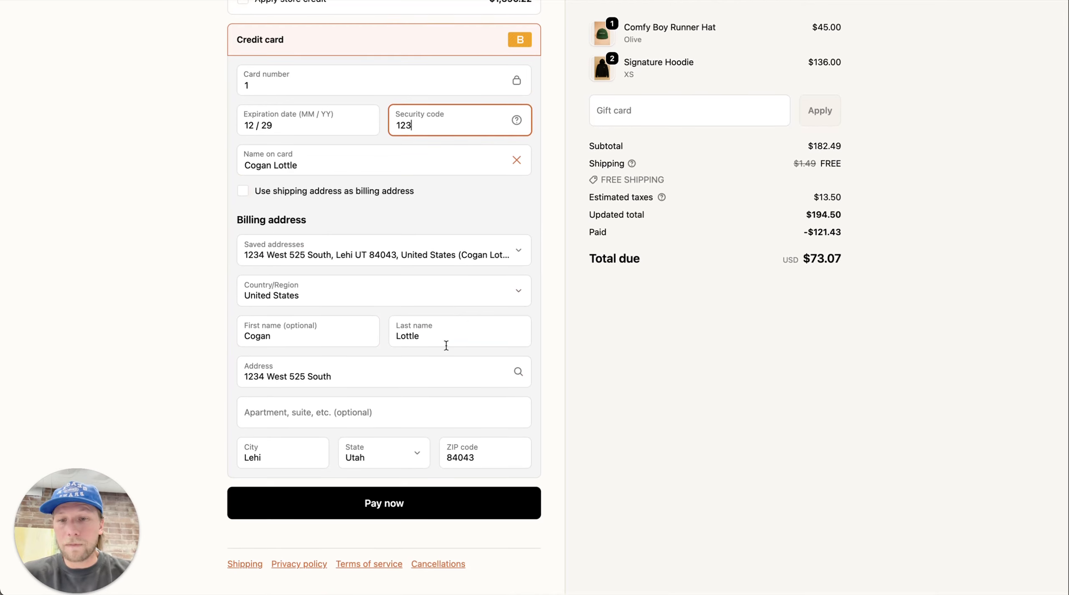
left_click(377, 514)
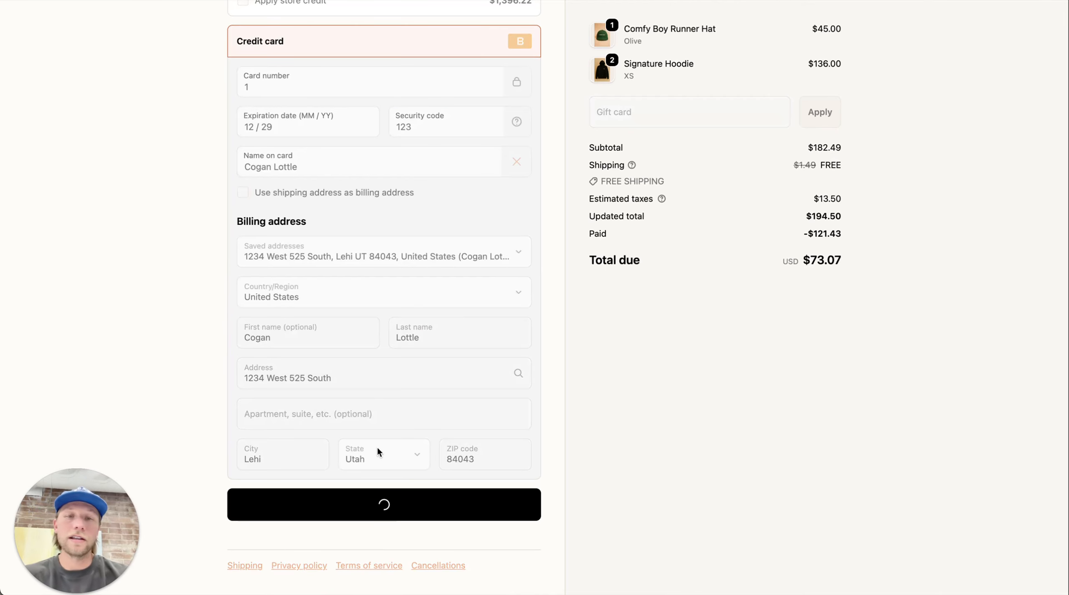
scroll(561, 312, "up", 2)
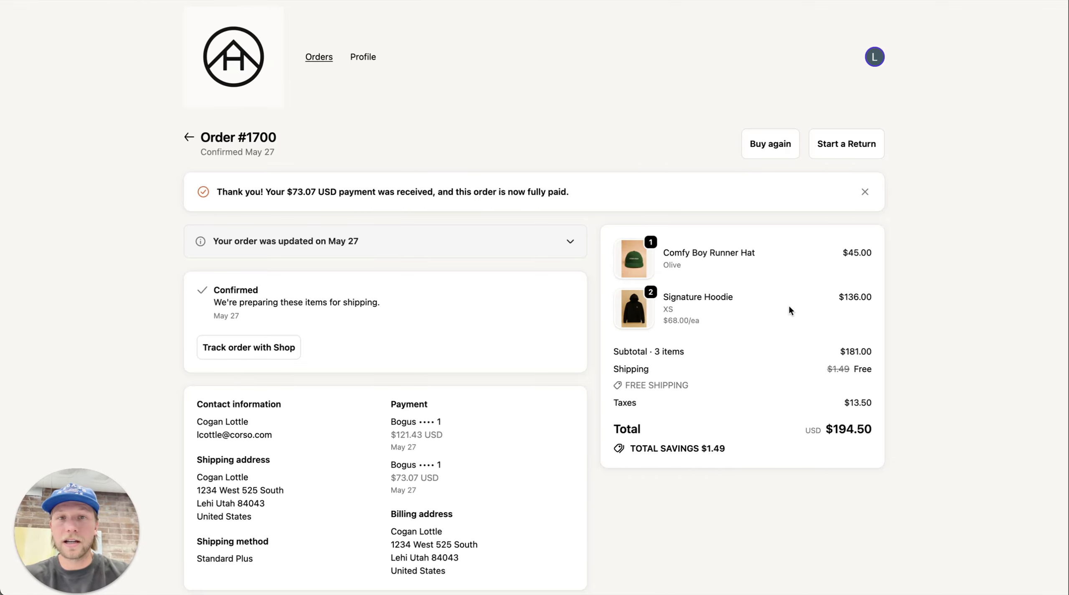
Switch to the Shopify admin view of order #1700, now paid at $194.50
key("ctrl+Tab")
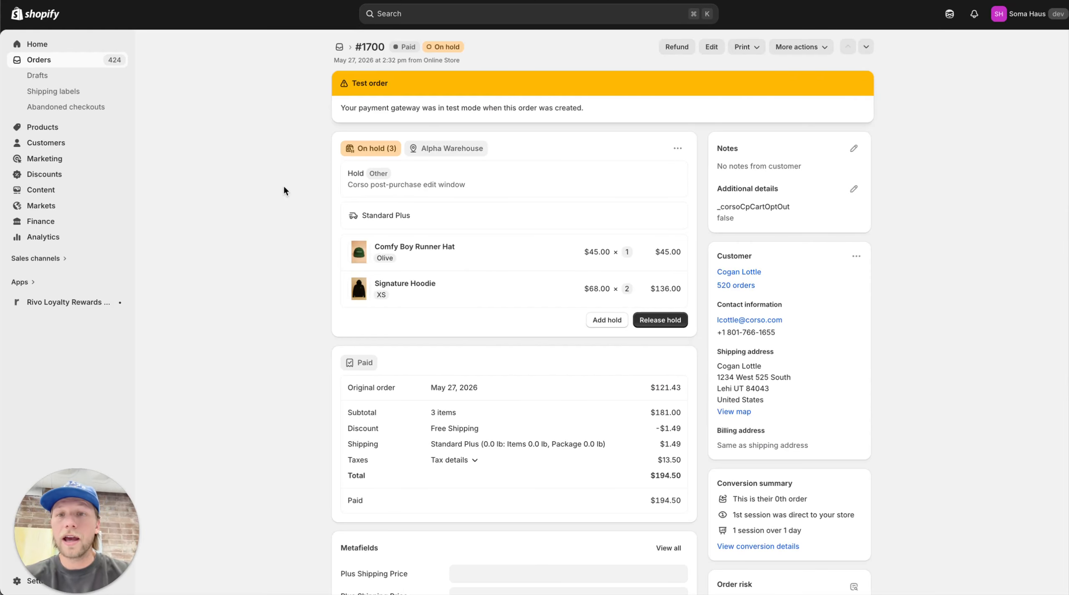
scroll(458, 267, "down", 2)
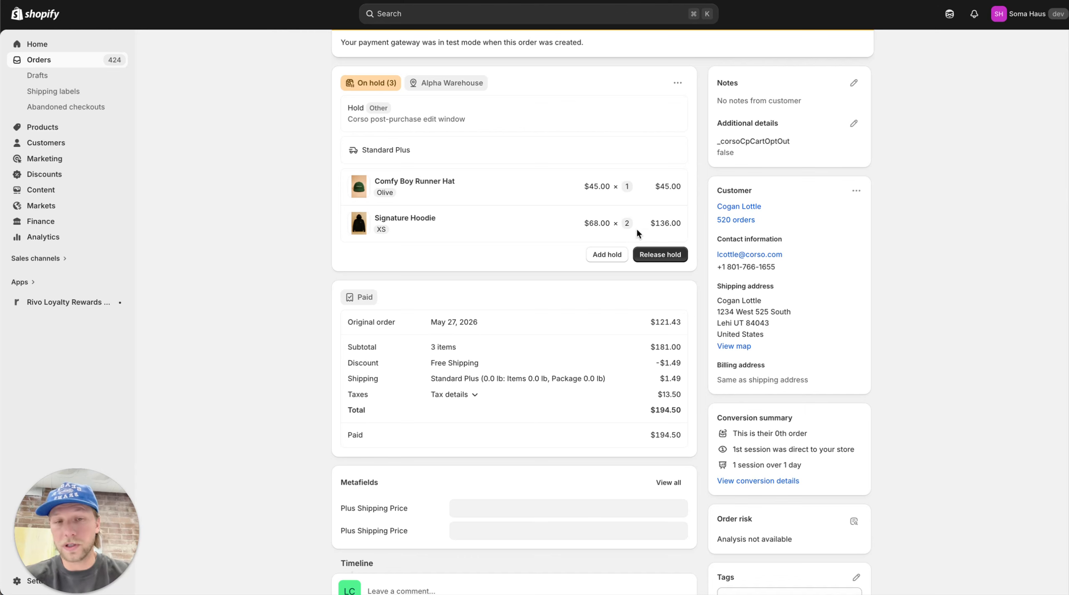
scroll(650, 437, "down", 10)
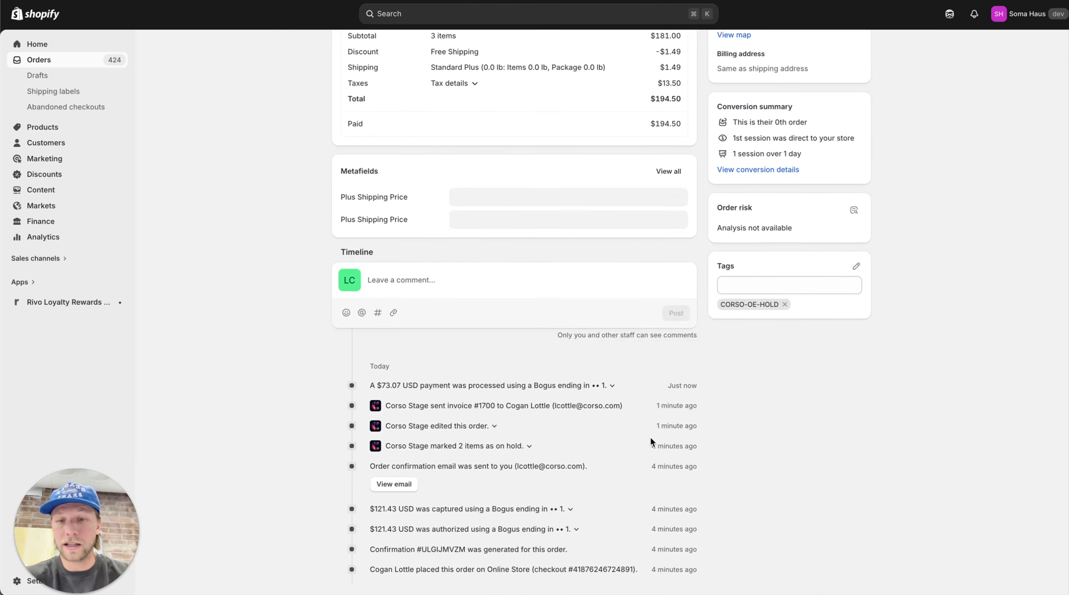
scroll(650, 436, "up", 12)
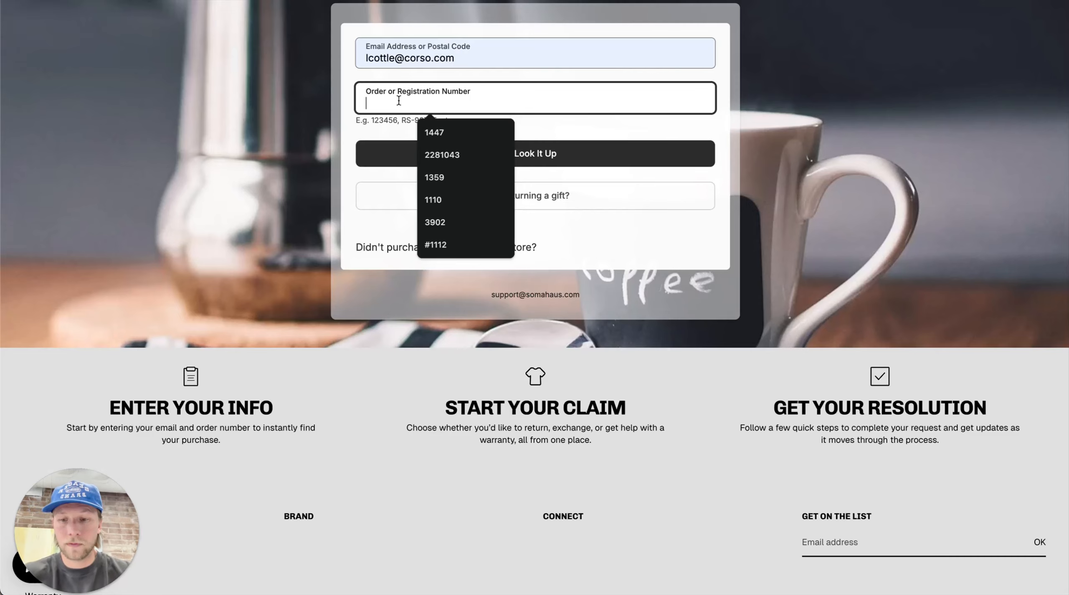
Look up order 1700, open its Apply Discount Code form, then leave without entering a code
type("1700")
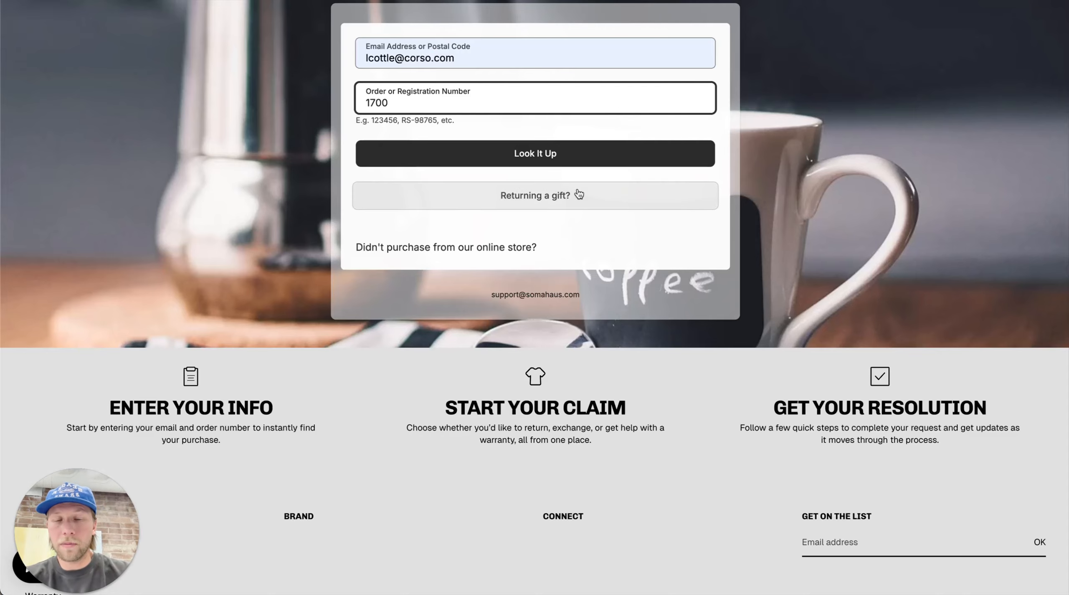
left_click(543, 156)
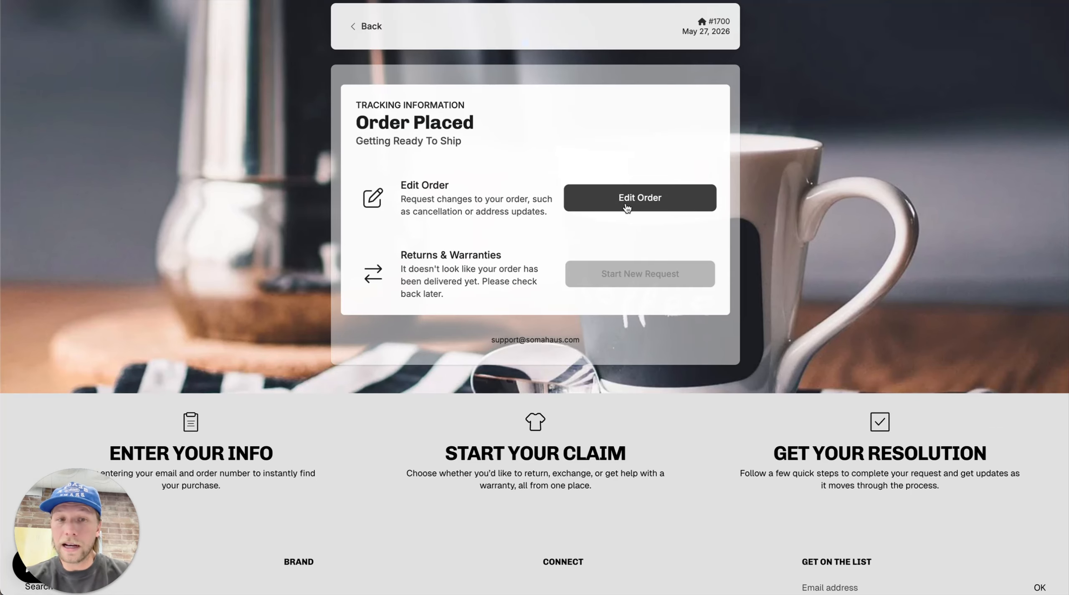
left_click(648, 201)
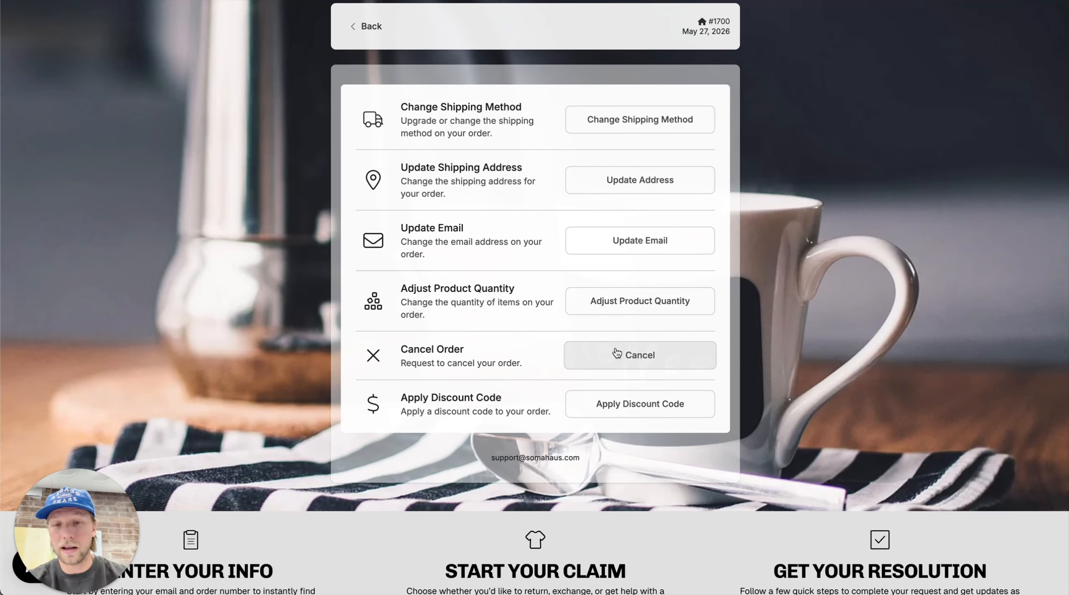
left_click(642, 403)
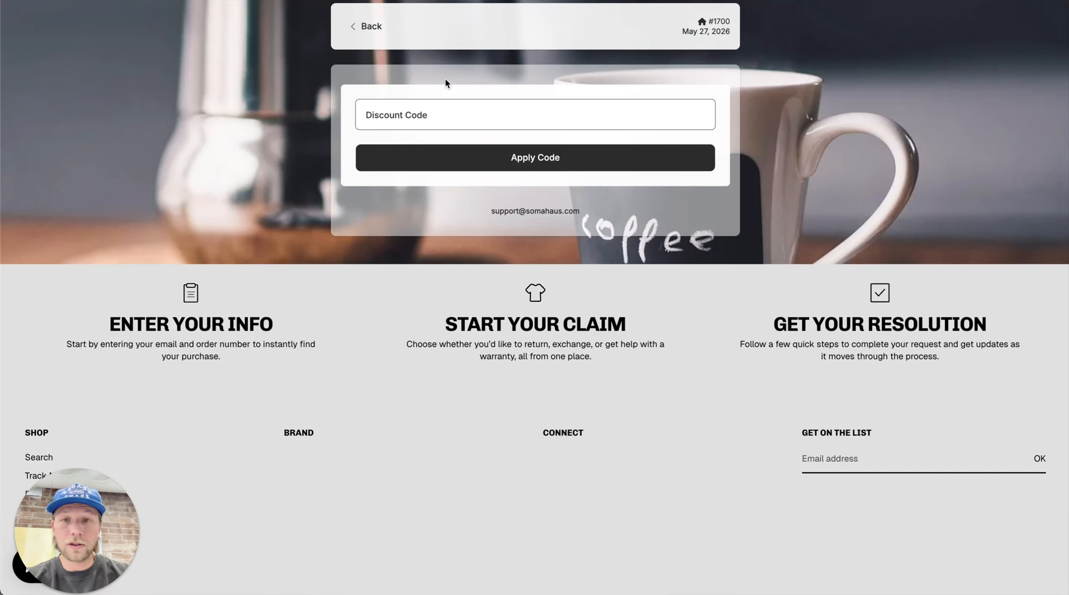
left_click(433, 120)
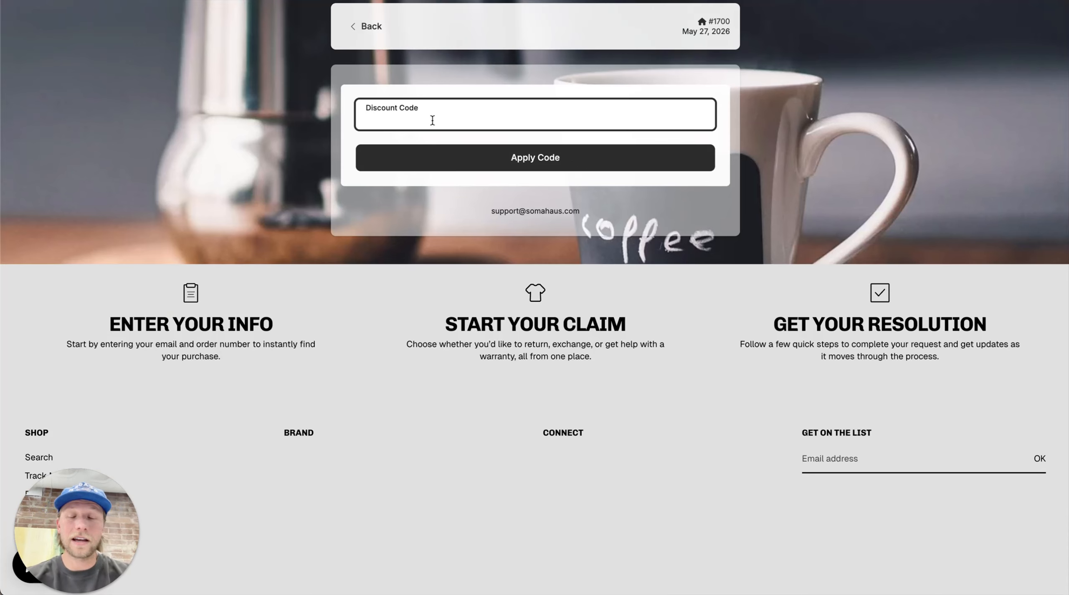
left_click(381, 30)
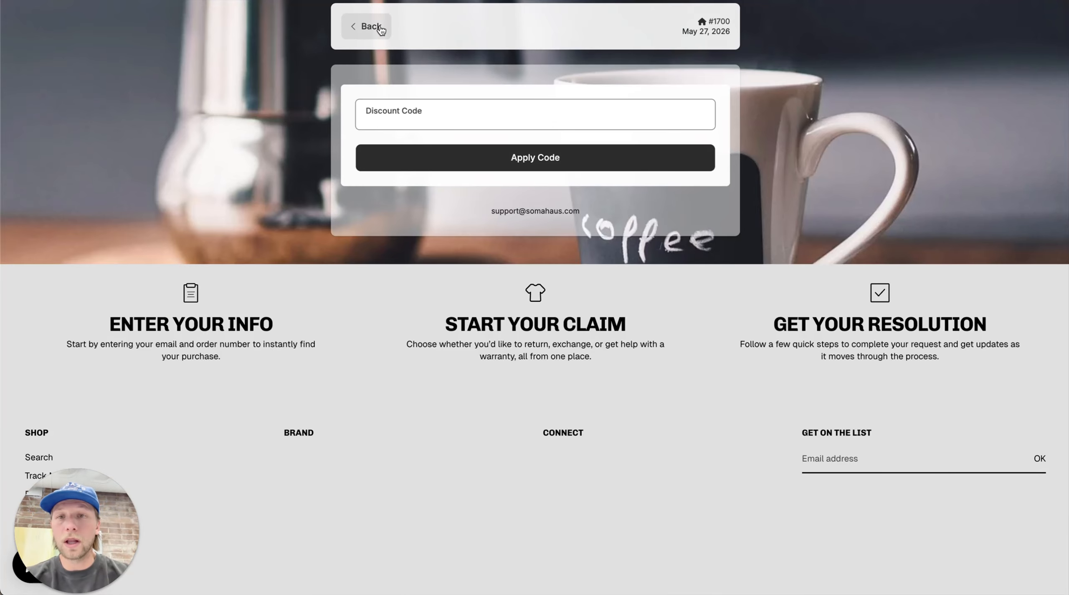